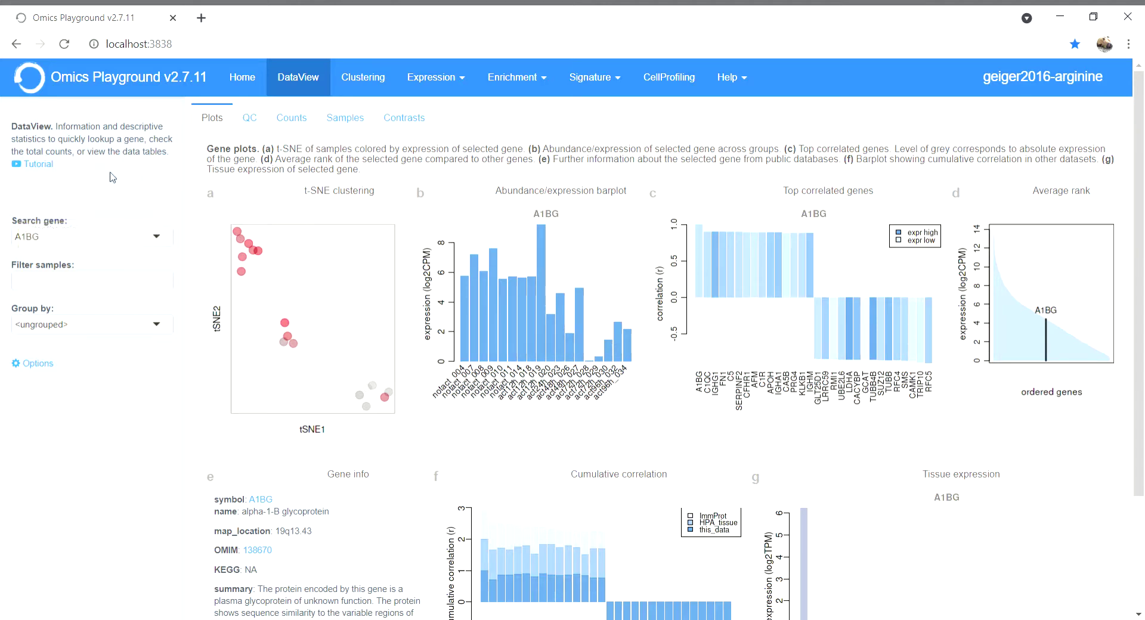
Replace A1BG with IL16 in the DataView gene search so the plots show IL16.
{"action": "left_click", "coordinate": [159, 240]}
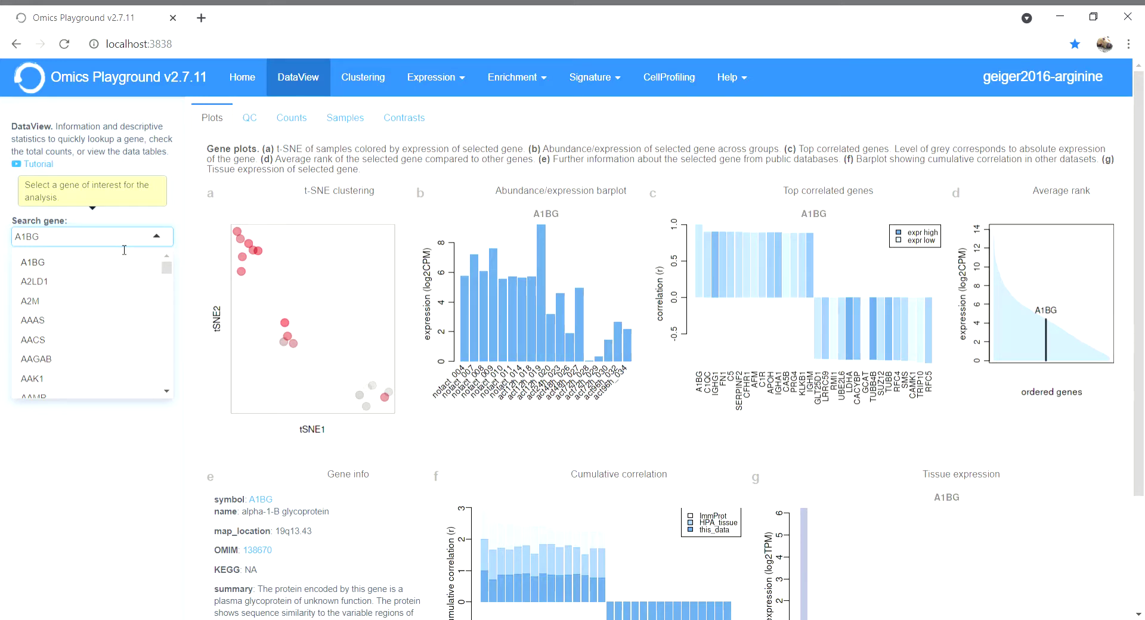
{"action": "key", "text": "BackSpace"}
{"action": "type", "text": "IL16"}
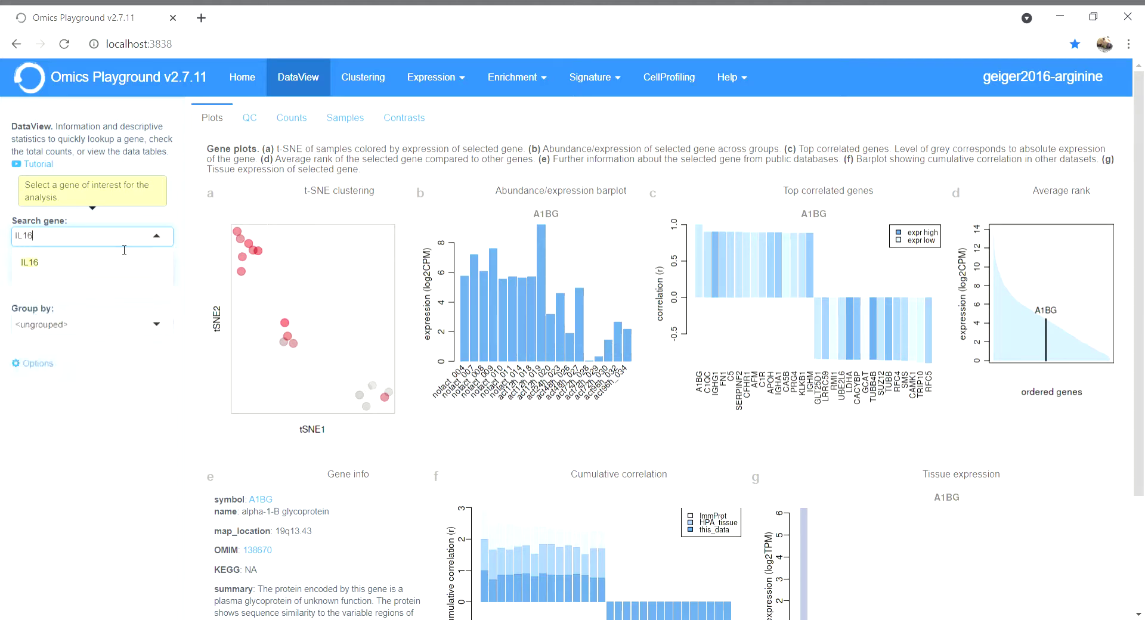
{"action": "left_click", "coordinate": [29, 262]}
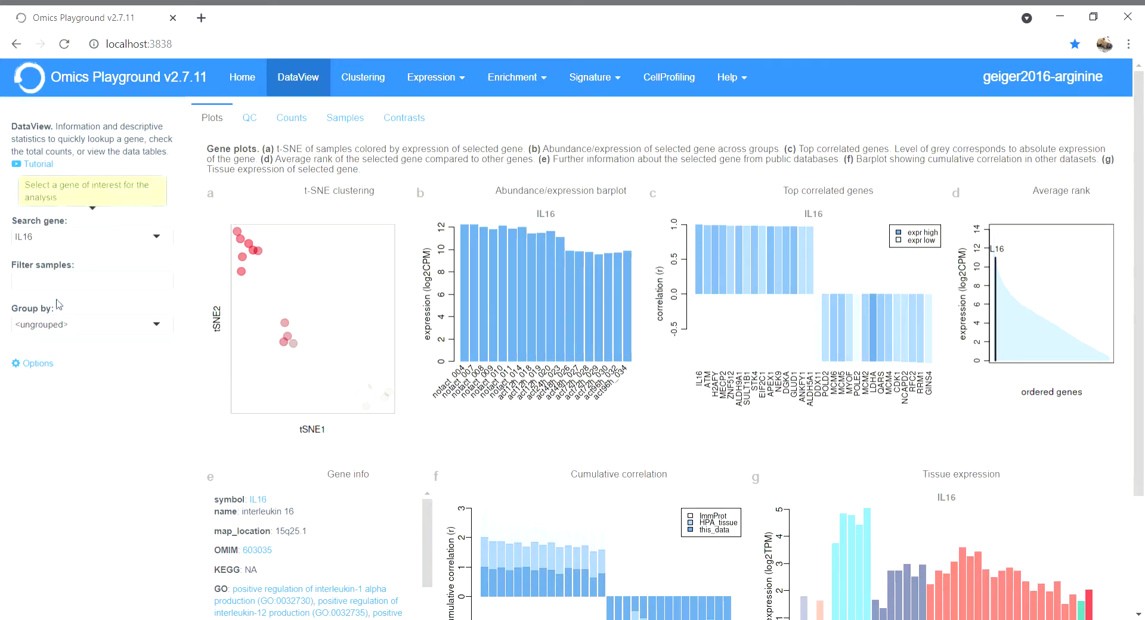
{"action": "left_click", "coordinate": [94, 281]}
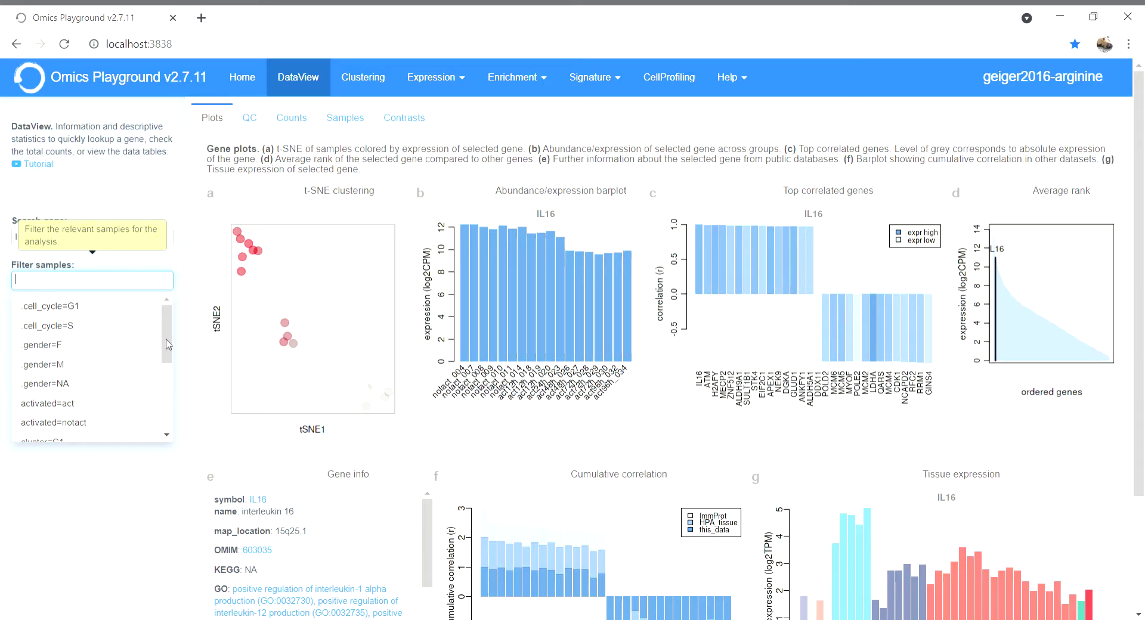
Group the IL16 plots by time (0h to 96h) and expand the Data type options.
{"action": "left_click_drag", "start_coordinate": [167, 344], "coordinate": [174, 316]}
{"action": "left_click", "coordinate": [143, 266]}
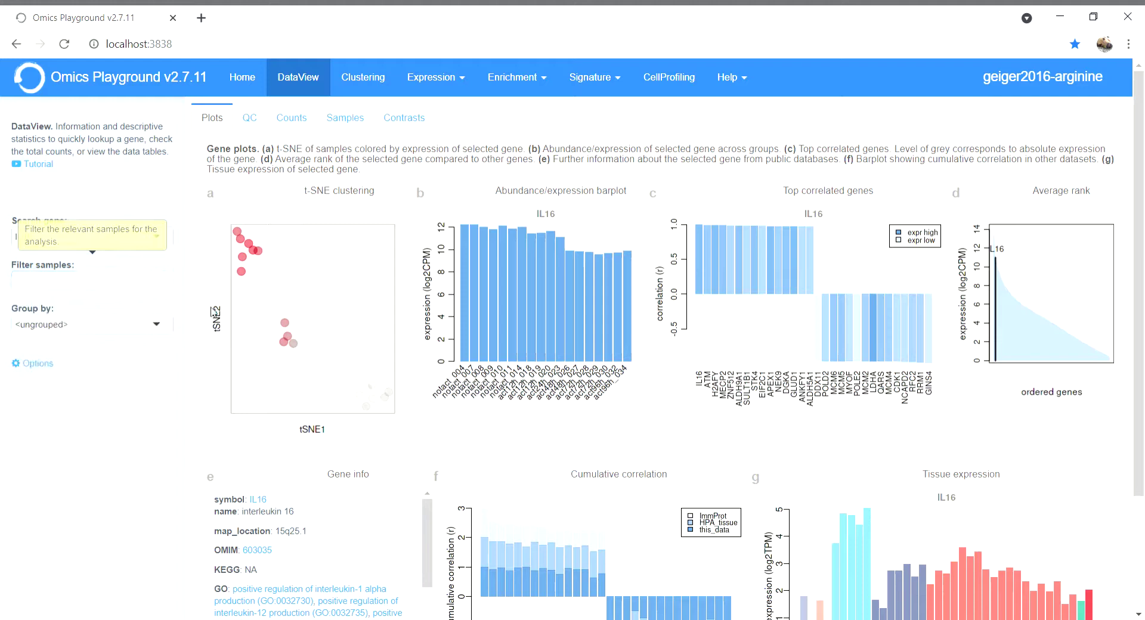
{"action": "left_click", "coordinate": [159, 328]}
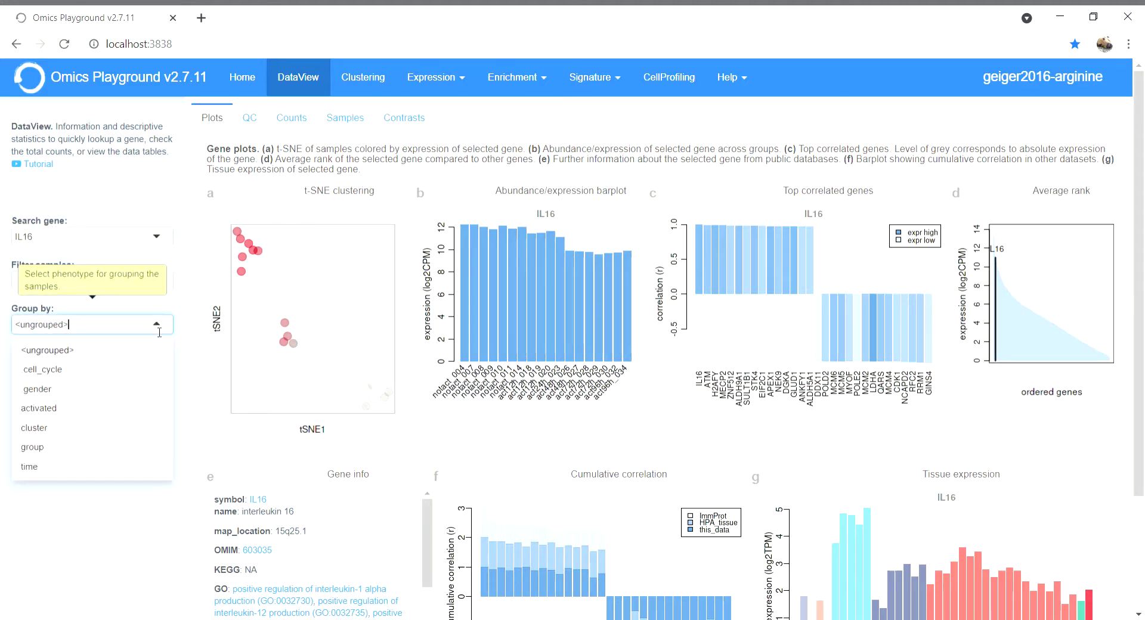
{"action": "left_click", "coordinate": [70, 474]}
{"action": "left_click", "coordinate": [56, 371]}
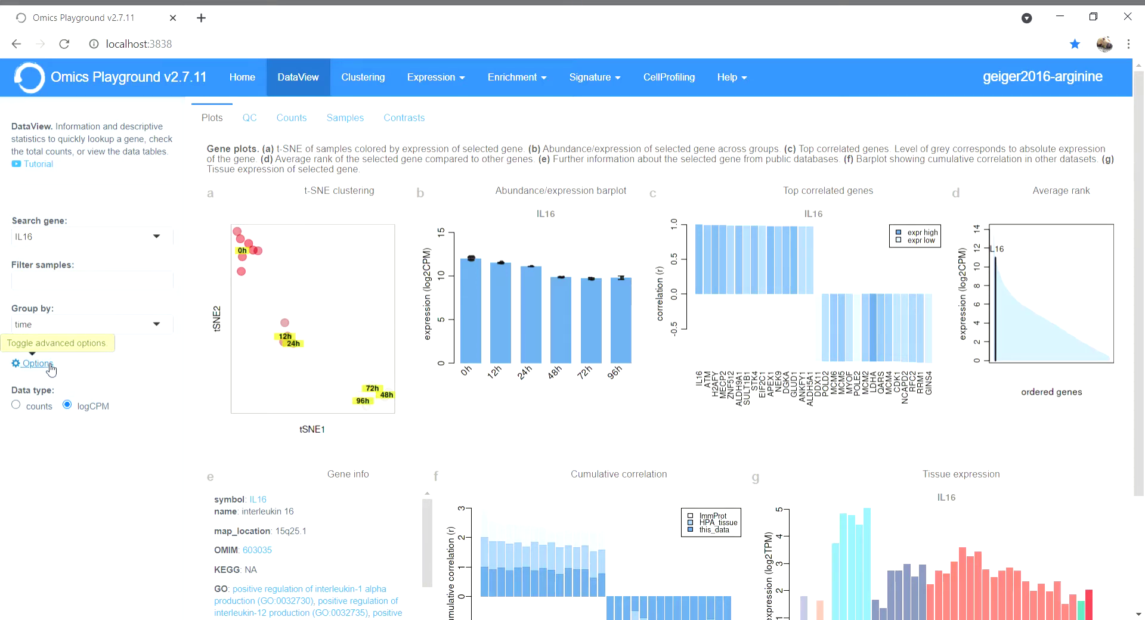
Collapse the Options section to hide the Data type choices.
{"action": "left_click", "coordinate": [51, 370]}
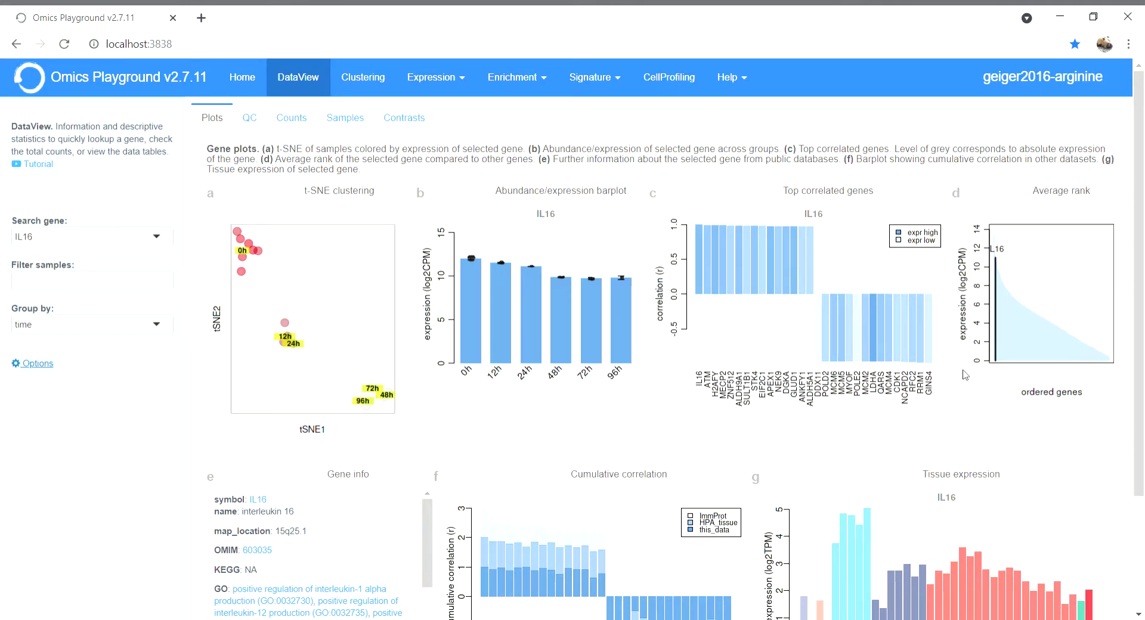
{"action": "scroll", "coordinate": [966, 375], "scroll_direction": "down", "scroll_amount": 2}
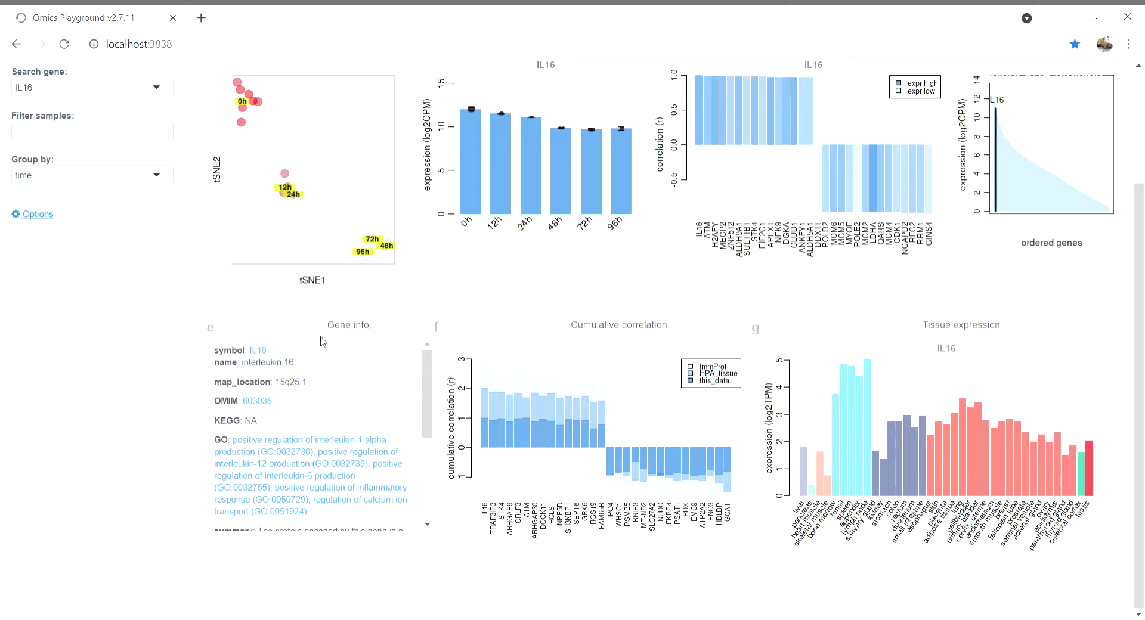
{"action": "left_click_drag", "start_coordinate": [424, 394], "coordinate": [416, 458]}
{"action": "left_click", "coordinate": [246, 330]}
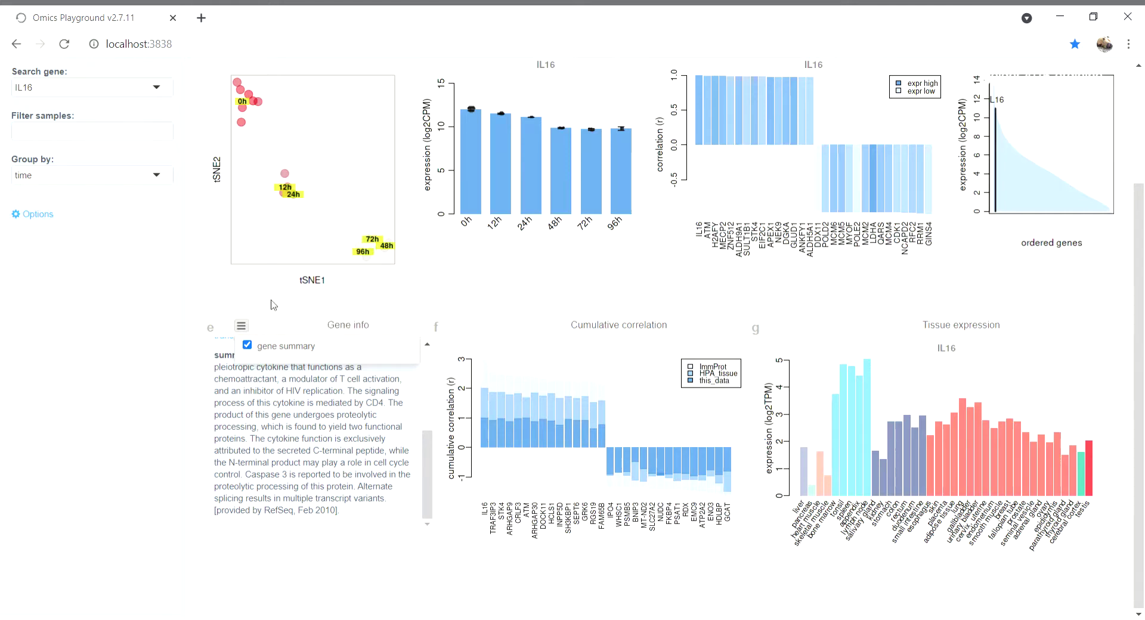
{"action": "left_click", "coordinate": [299, 370]}
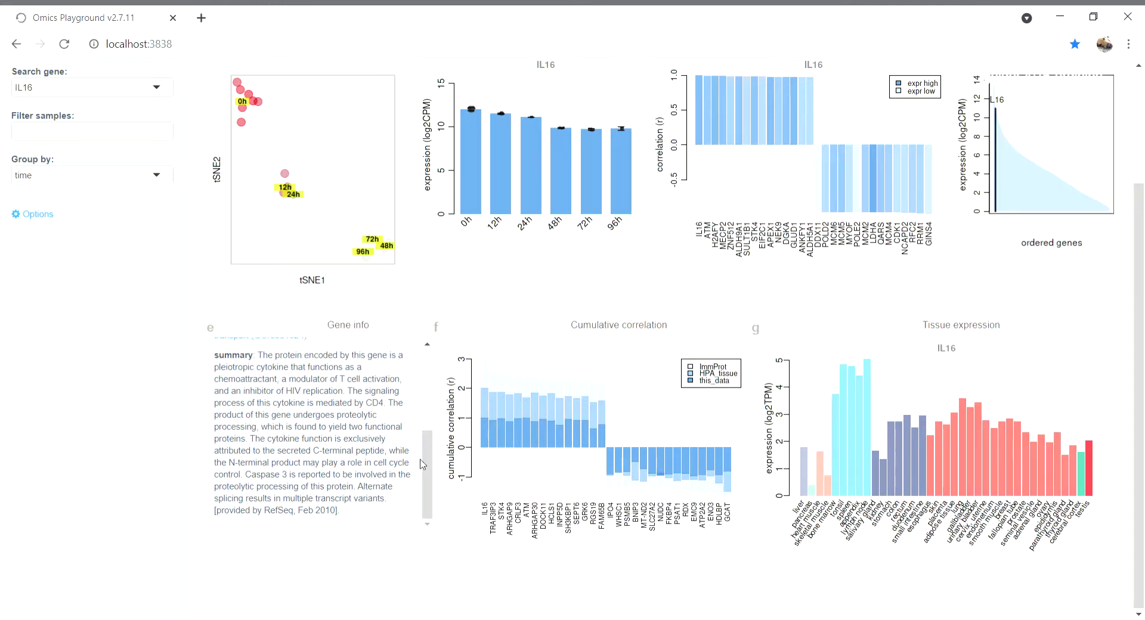
{"action": "left_click_drag", "start_coordinate": [424, 468], "coordinate": [454, 376]}
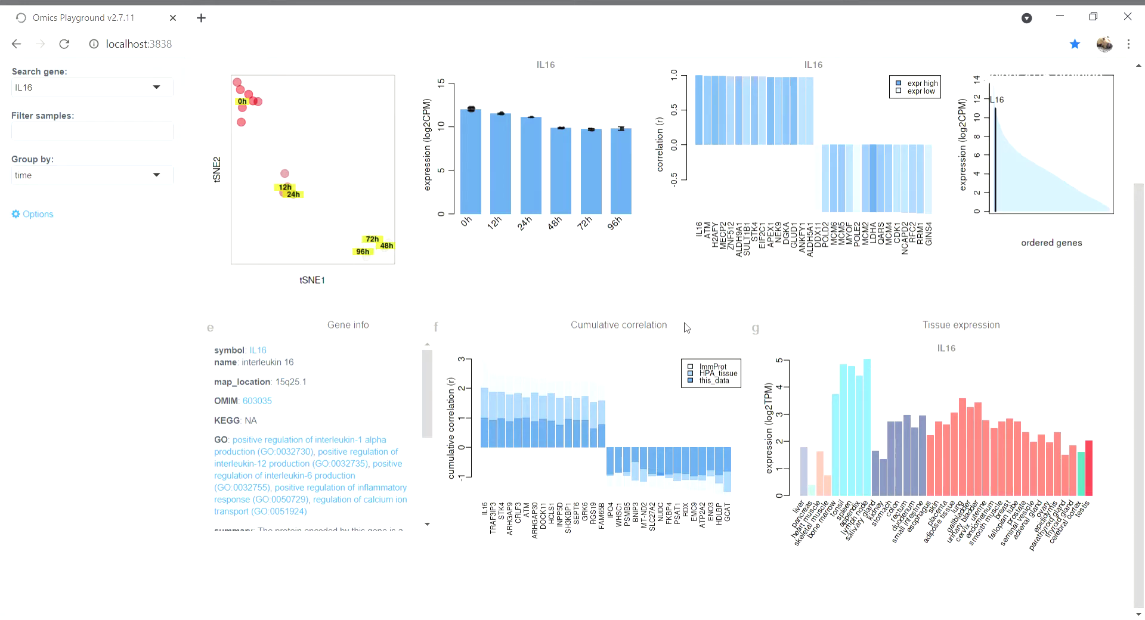
{"action": "scroll", "coordinate": [687, 328], "scroll_direction": "up", "scroll_amount": 1}
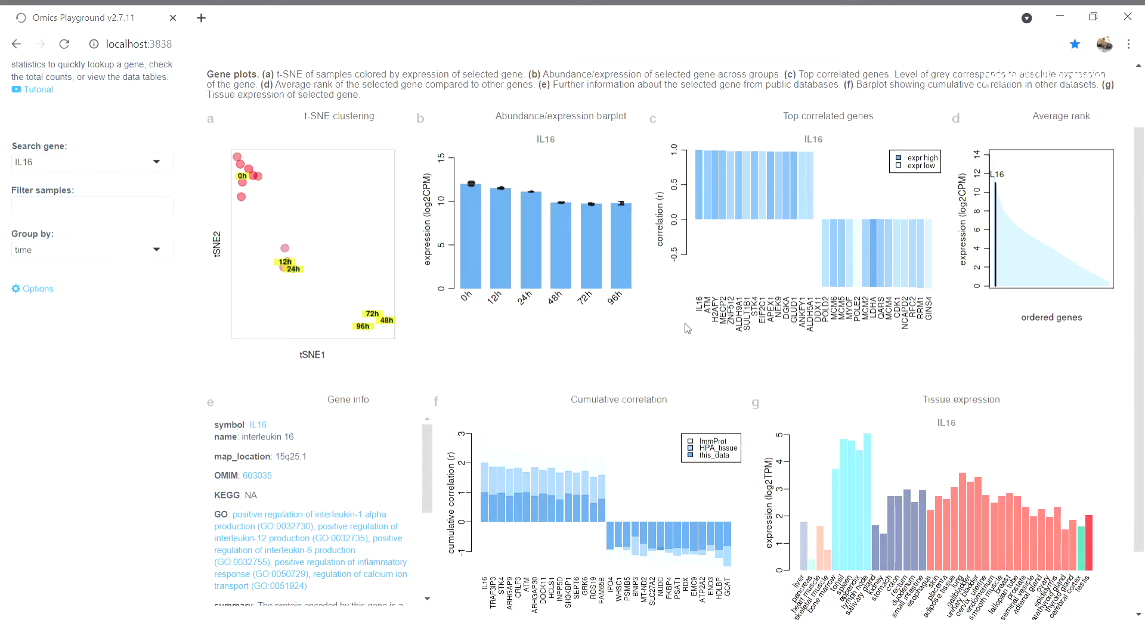
{"action": "scroll", "coordinate": [687, 327], "scroll_direction": "up", "scroll_amount": 1}
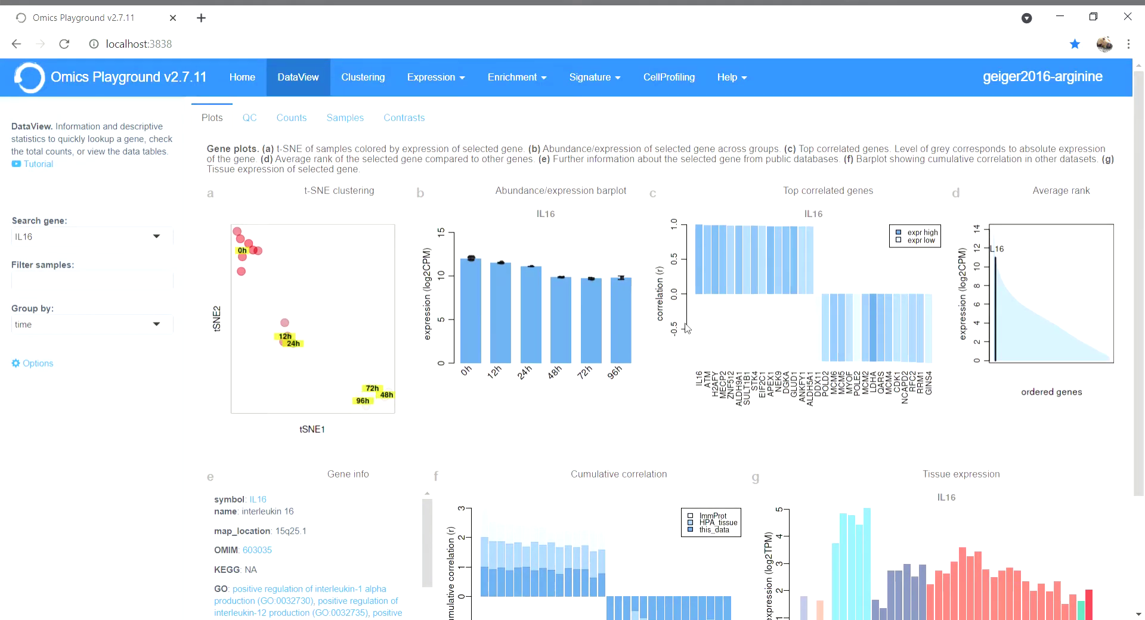
{"action": "scroll", "coordinate": [687, 328], "scroll_direction": "down", "scroll_amount": 1}
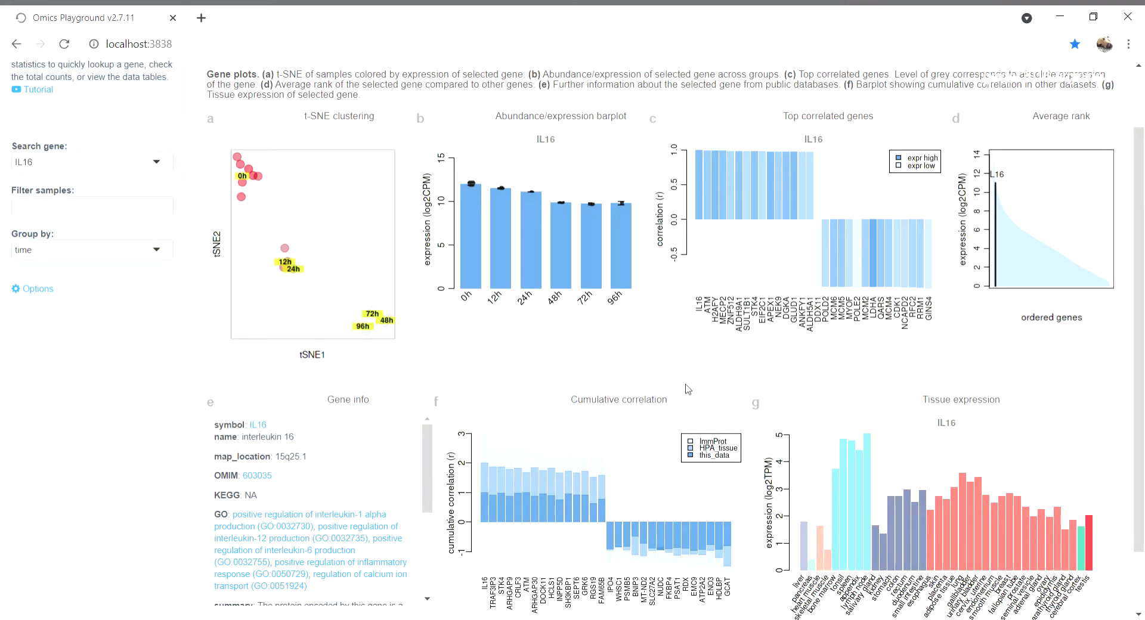
{"action": "scroll", "coordinate": [688, 388], "scroll_direction": "up", "scroll_amount": 1}
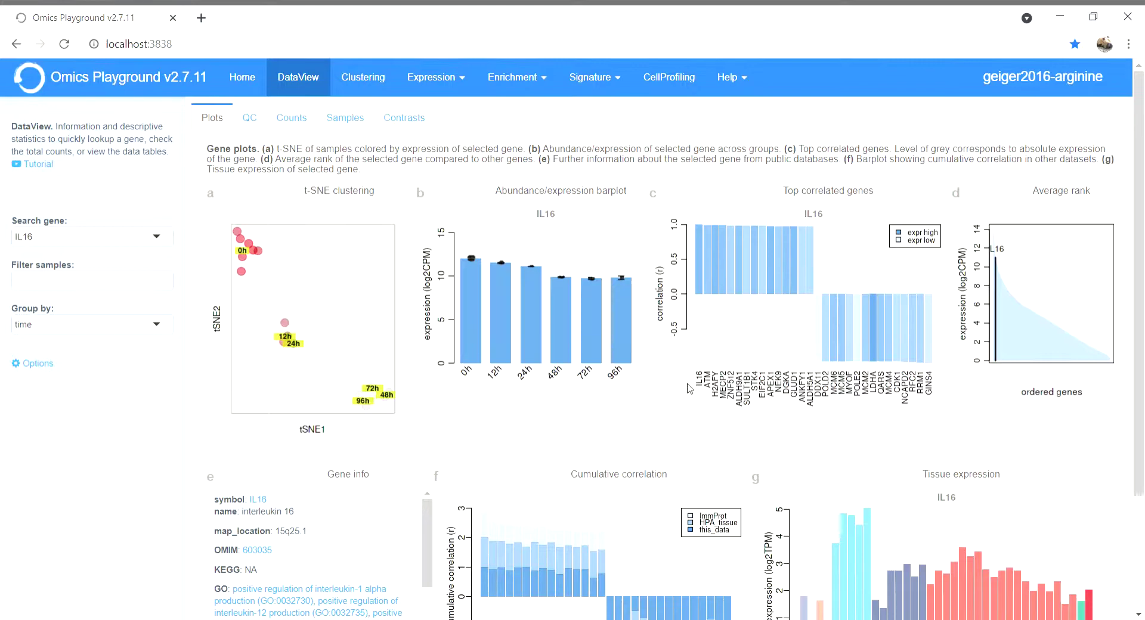
{"action": "scroll", "coordinate": [690, 389], "scroll_direction": "down", "scroll_amount": 2}
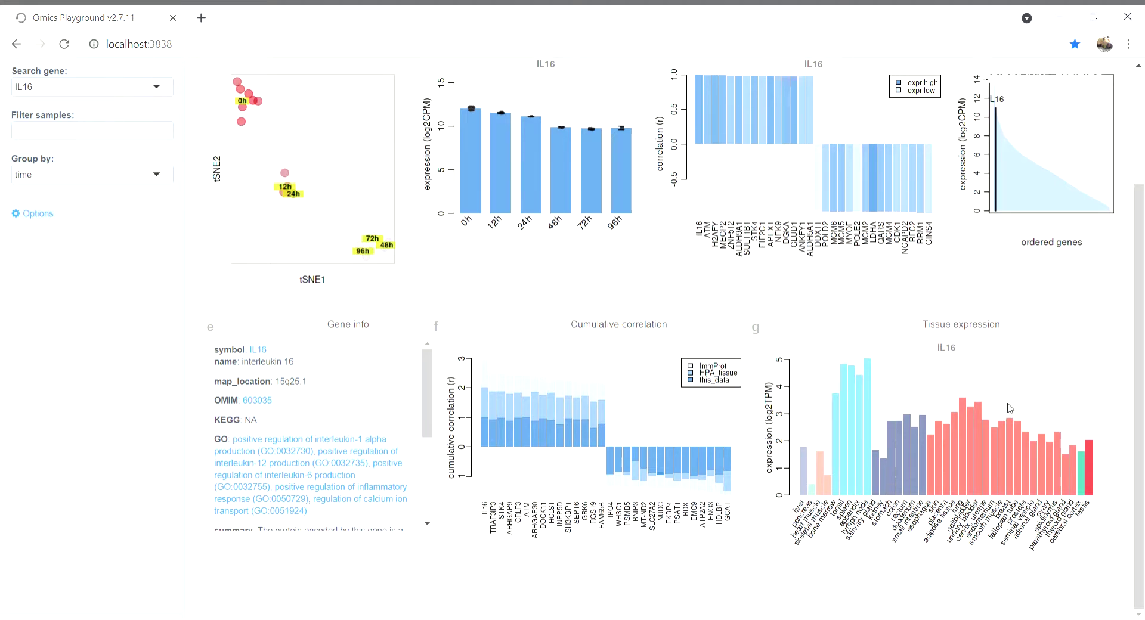
{"action": "scroll", "coordinate": [1009, 405], "scroll_direction": "up", "scroll_amount": 3}
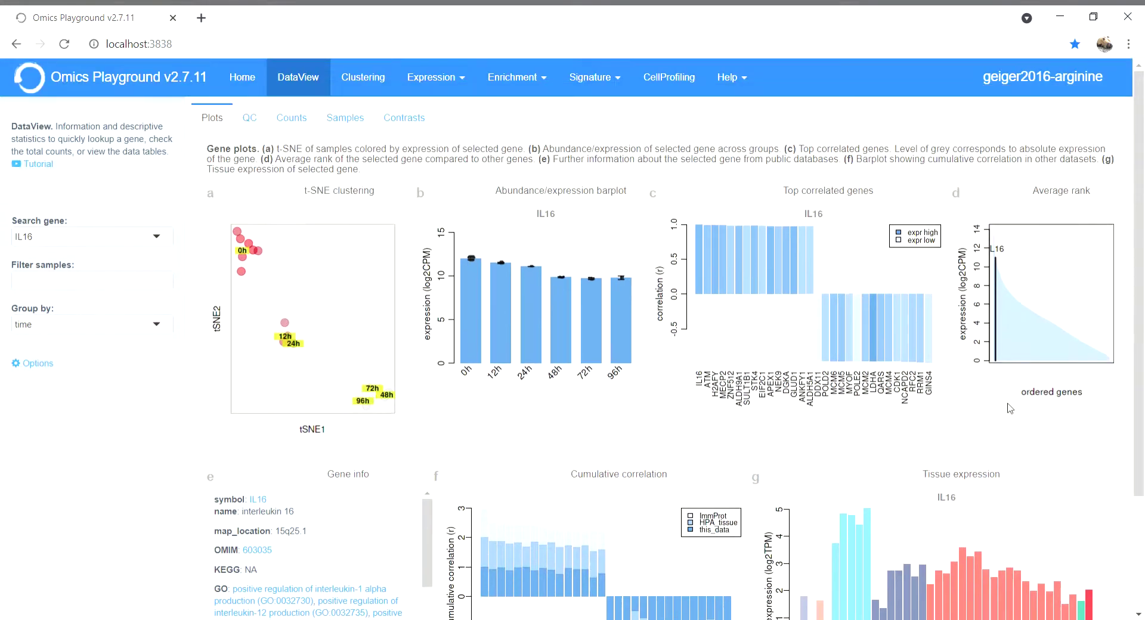
On the QC tab, set Group by to <ungrouped> and review the per-sample count plots.
{"action": "left_click", "coordinate": [259, 118]}
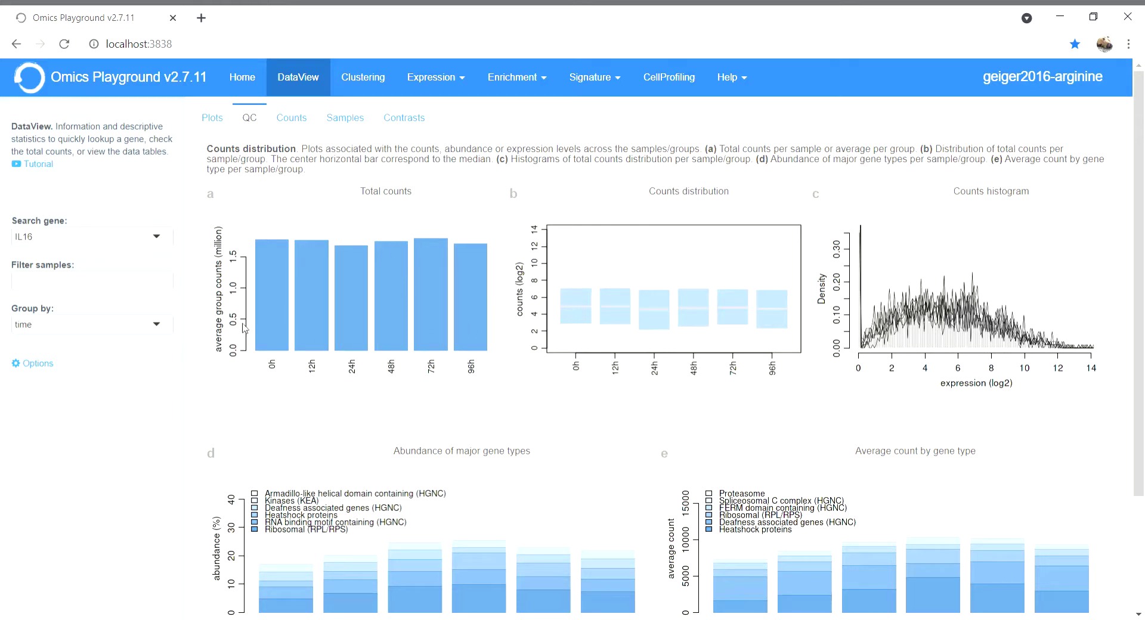
{"action": "left_click", "coordinate": [155, 326]}
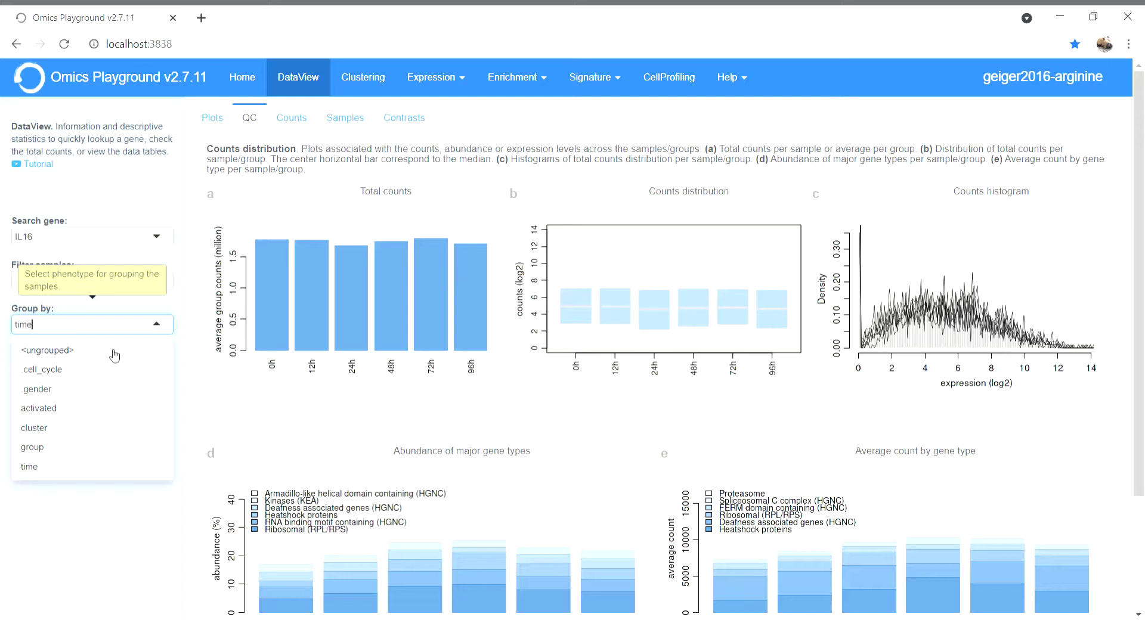
{"action": "left_click", "coordinate": [114, 352]}
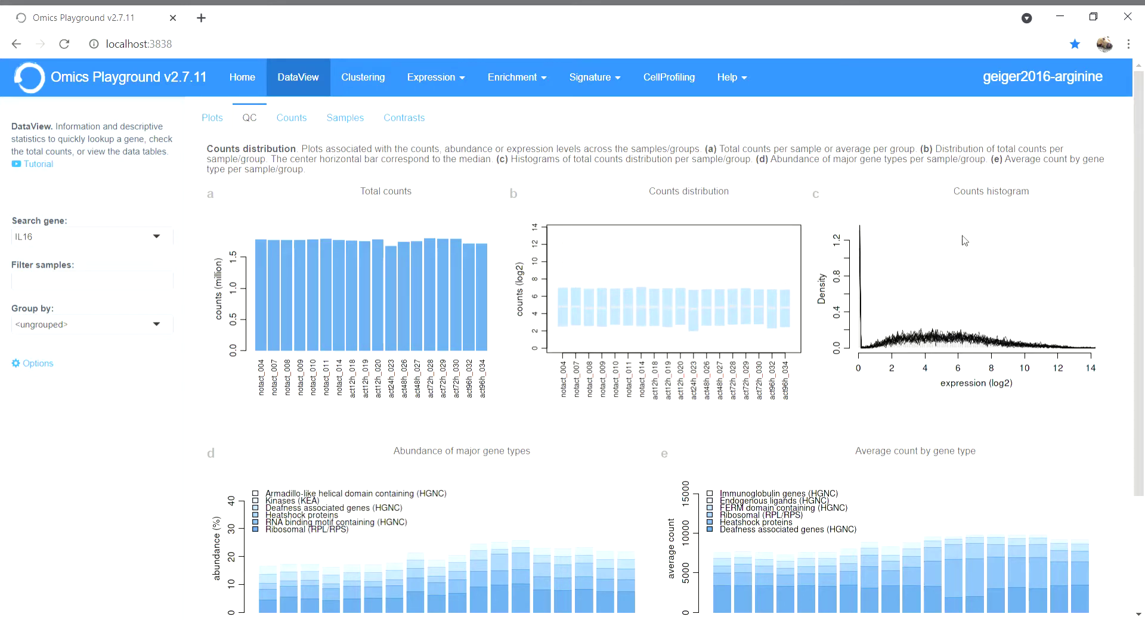
{"action": "scroll", "coordinate": [964, 241], "scroll_direction": "down", "scroll_amount": 1}
{"action": "scroll", "coordinate": [966, 239], "scroll_direction": "down", "scroll_amount": 1}
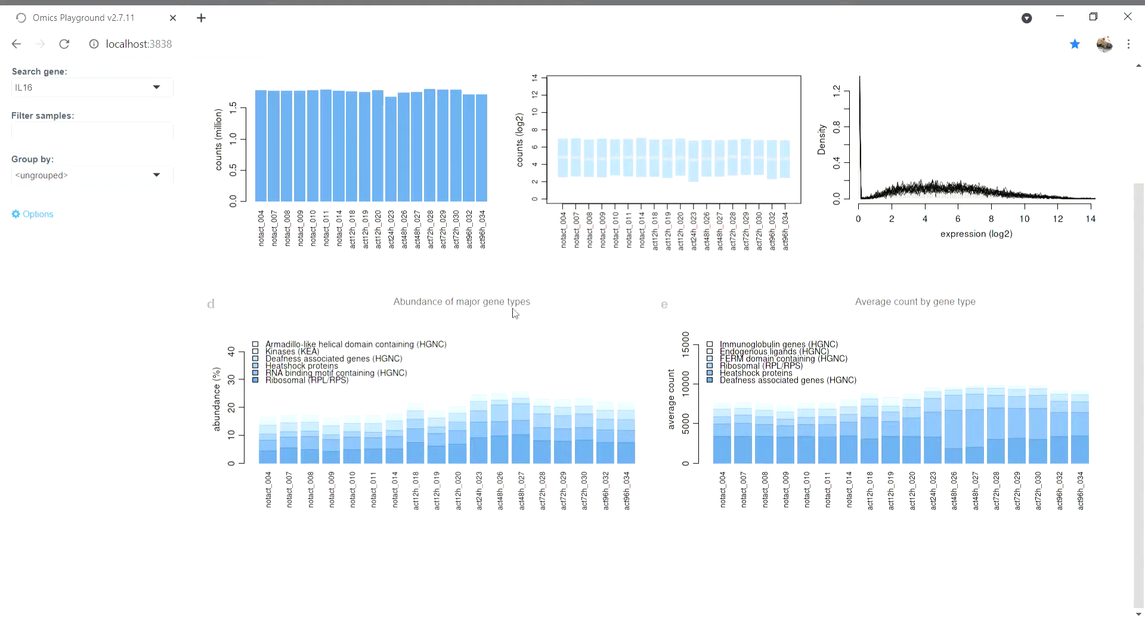
{"action": "scroll", "coordinate": [551, 369], "scroll_direction": "up", "scroll_amount": 1}
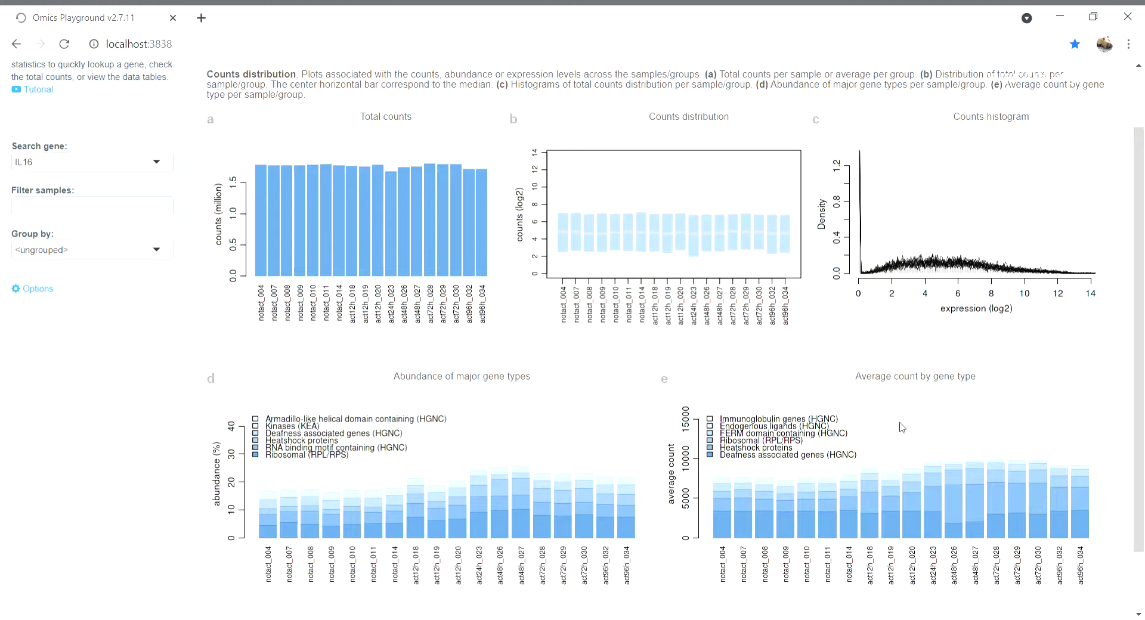
{"action": "scroll", "coordinate": [908, 427], "scroll_direction": "up", "scroll_amount": 1}
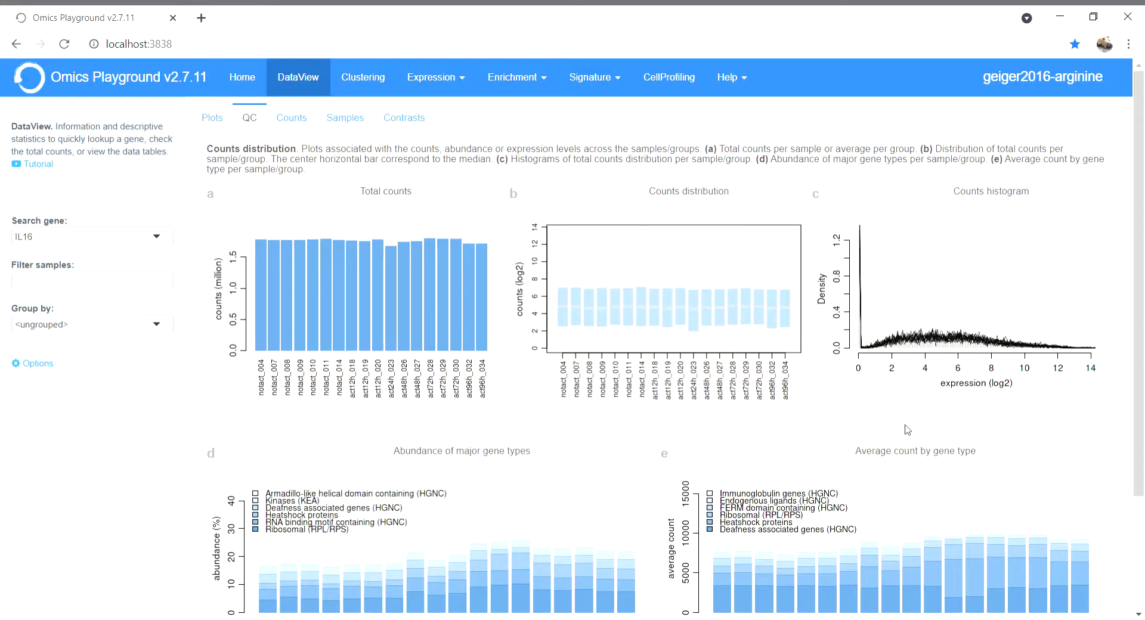
{"action": "scroll", "coordinate": [906, 431], "scroll_direction": "down", "scroll_amount": 1}
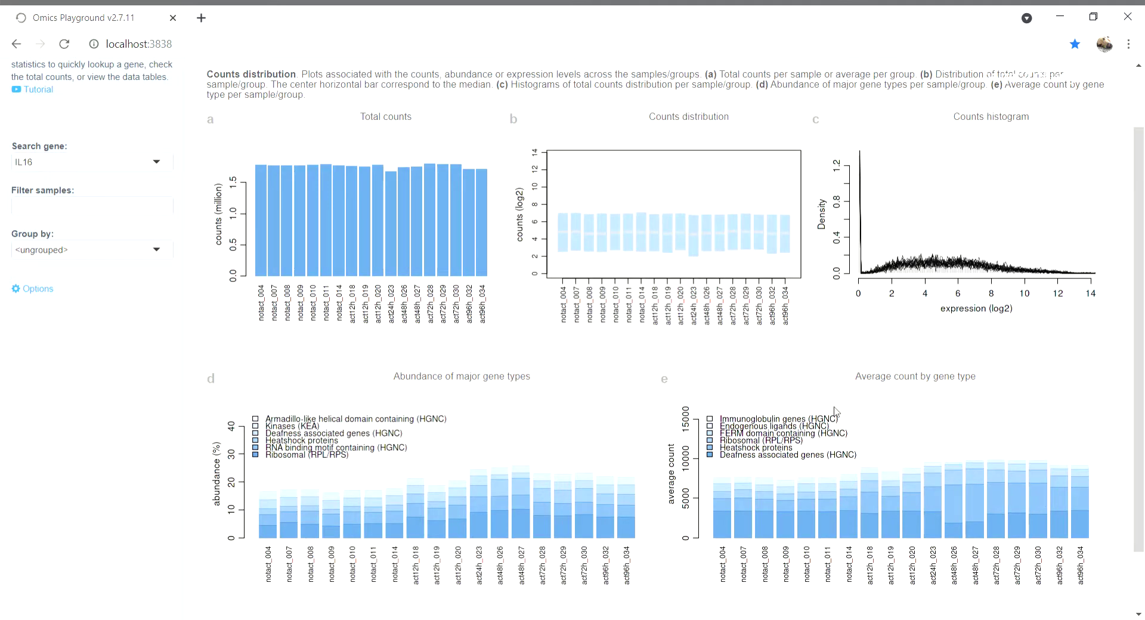
{"action": "scroll", "coordinate": [953, 387], "scroll_direction": "down", "scroll_amount": 1}
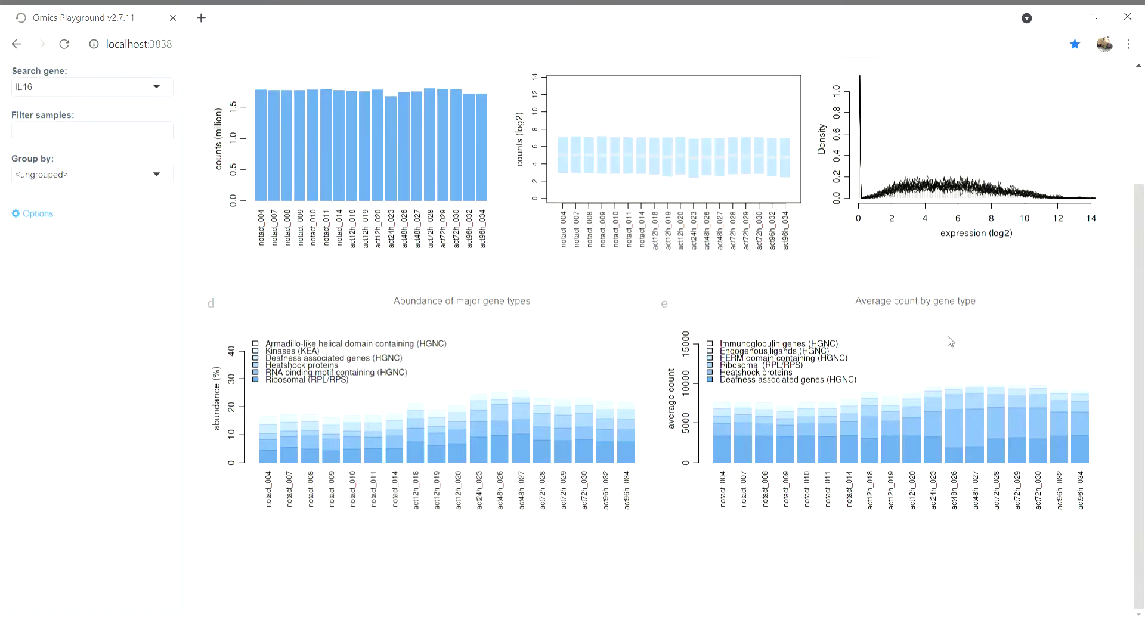
{"action": "scroll", "coordinate": [950, 341], "scroll_direction": "up", "scroll_amount": 2}
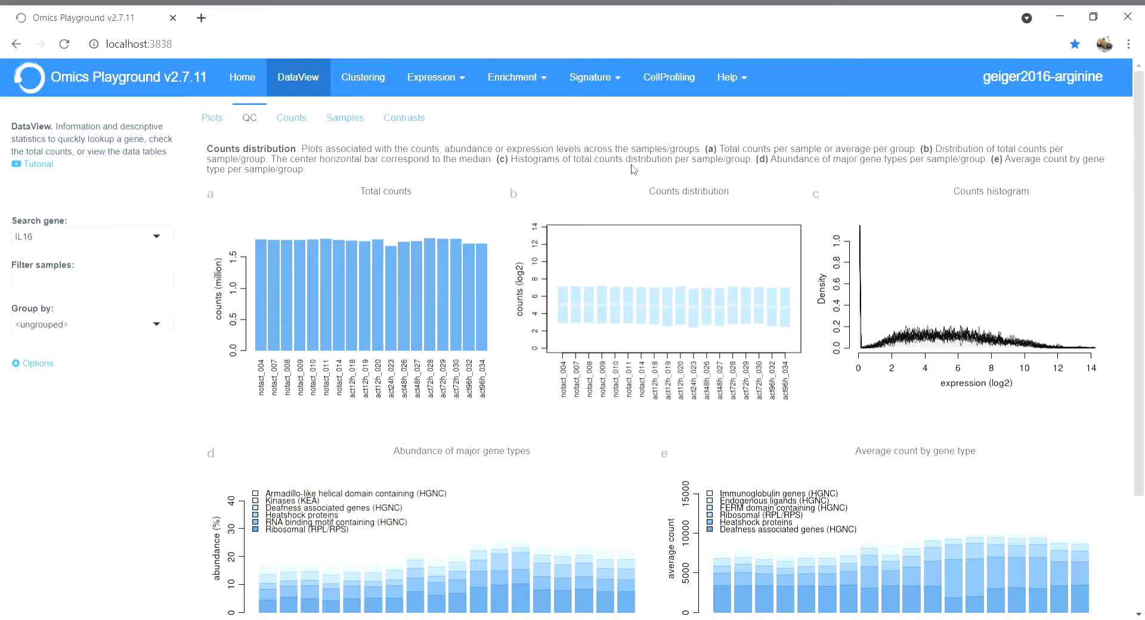
On the Counts tab, group the expression table by time to show avg.0h through avg.96h.
{"action": "left_click", "coordinate": [301, 117]}
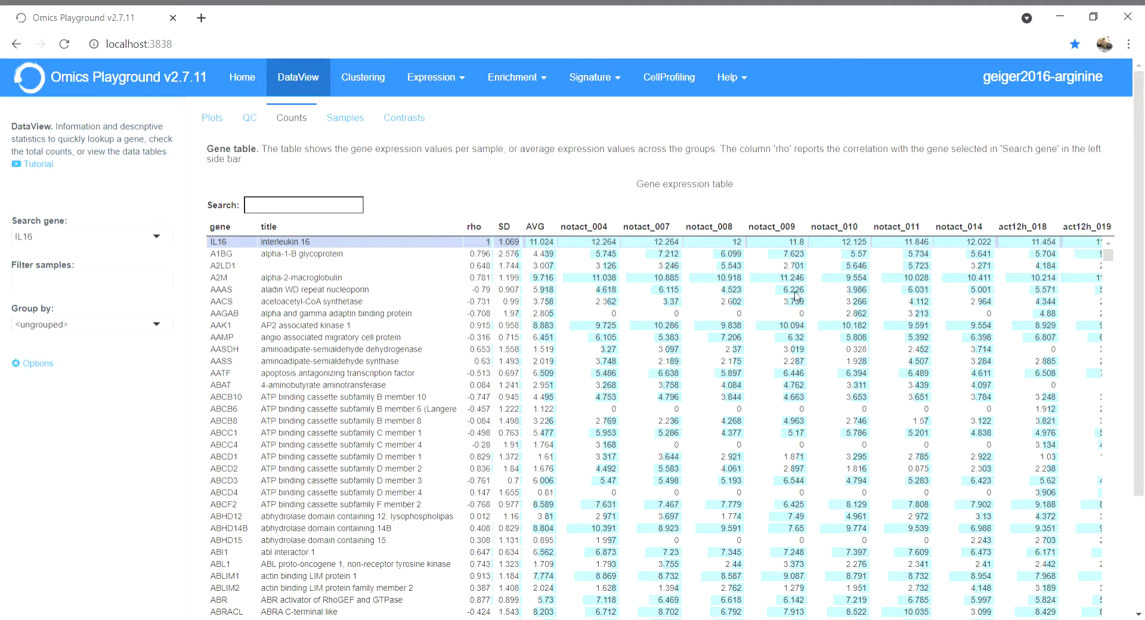
{"action": "left_click", "coordinate": [164, 333]}
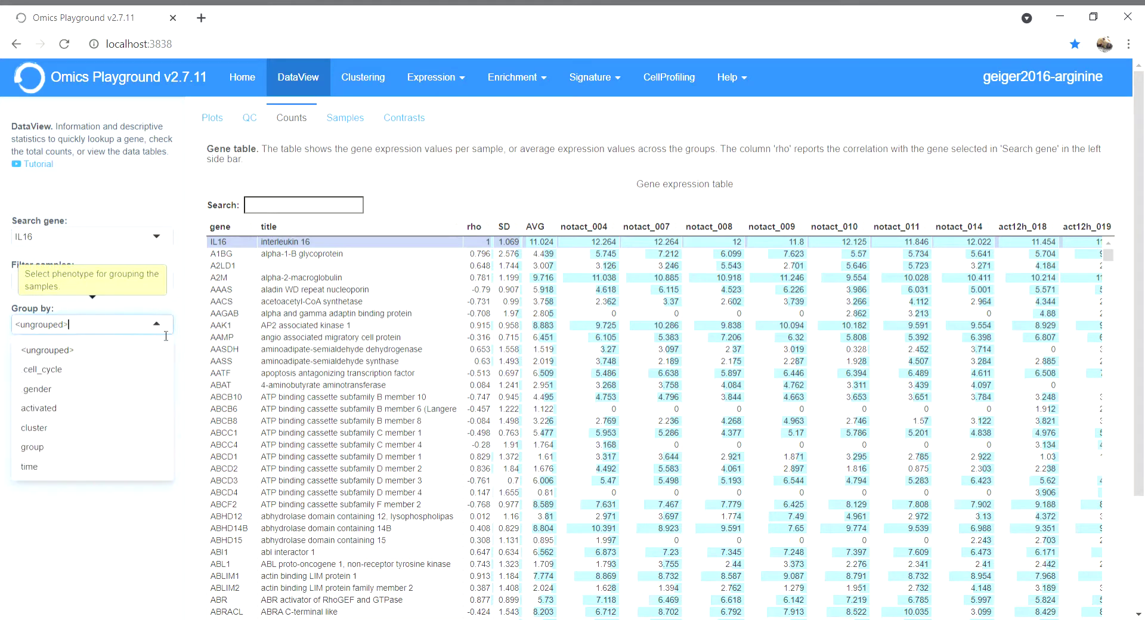
{"action": "left_click", "coordinate": [116, 468]}
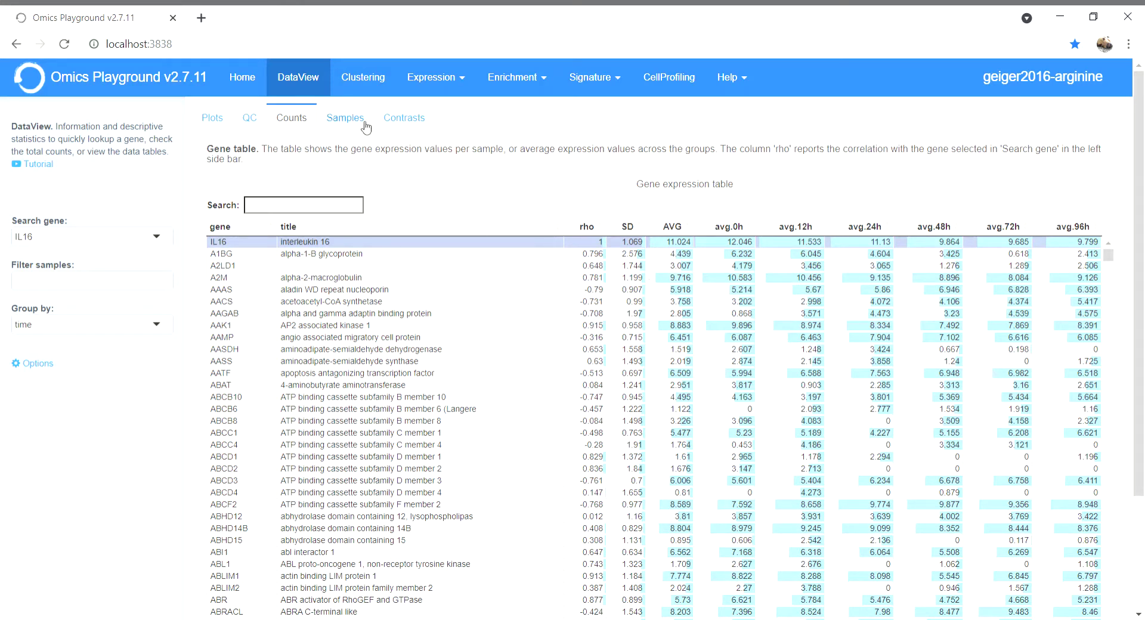
Review the Samples tab's phenotype heatmap, association matrix and 18-sample information table.
{"action": "left_click", "coordinate": [346, 118]}
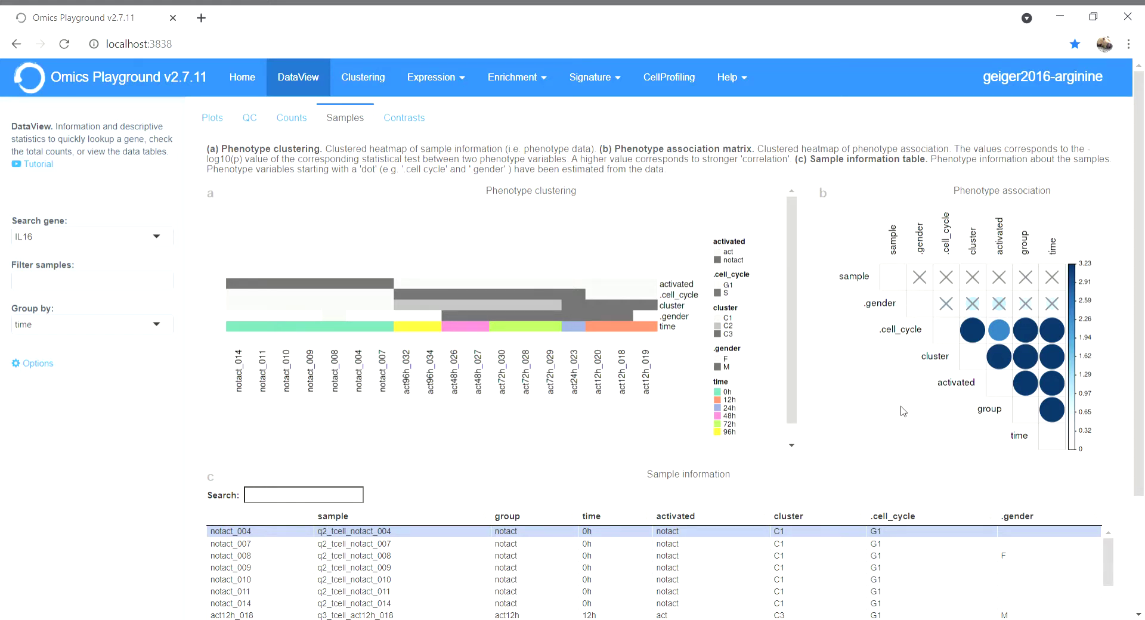
{"action": "scroll", "coordinate": [905, 409], "scroll_direction": "down", "scroll_amount": 2}
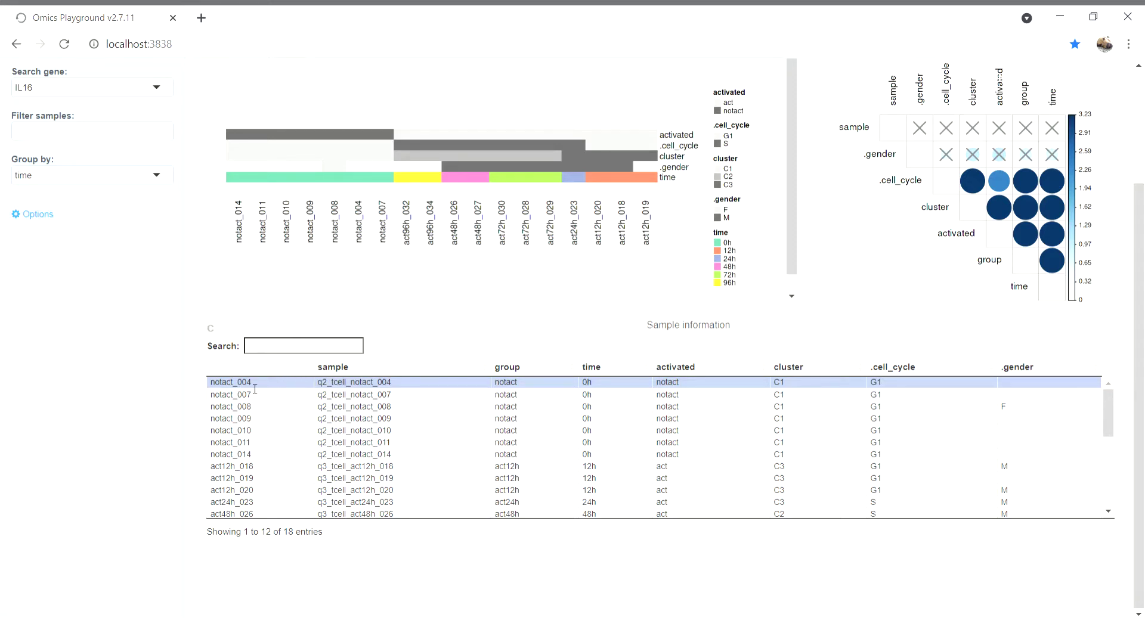
{"action": "scroll", "coordinate": [576, 373], "scroll_direction": "up", "scroll_amount": 3}
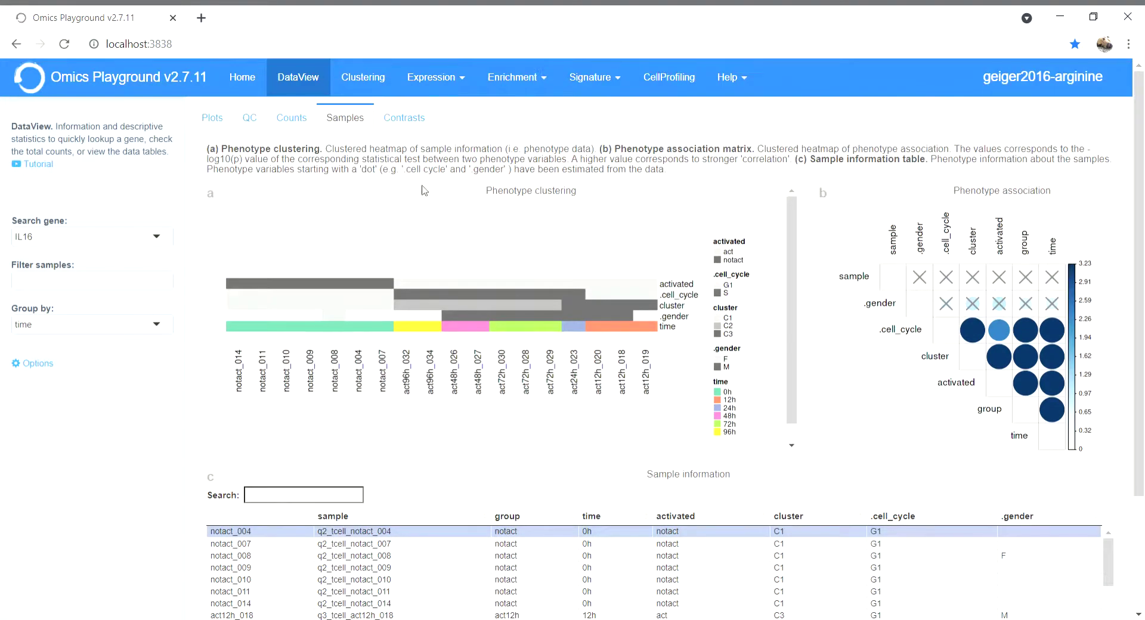
Show the Contrasts tab table marking each sample +1 or -1 per comparison.
{"action": "left_click", "coordinate": [421, 117]}
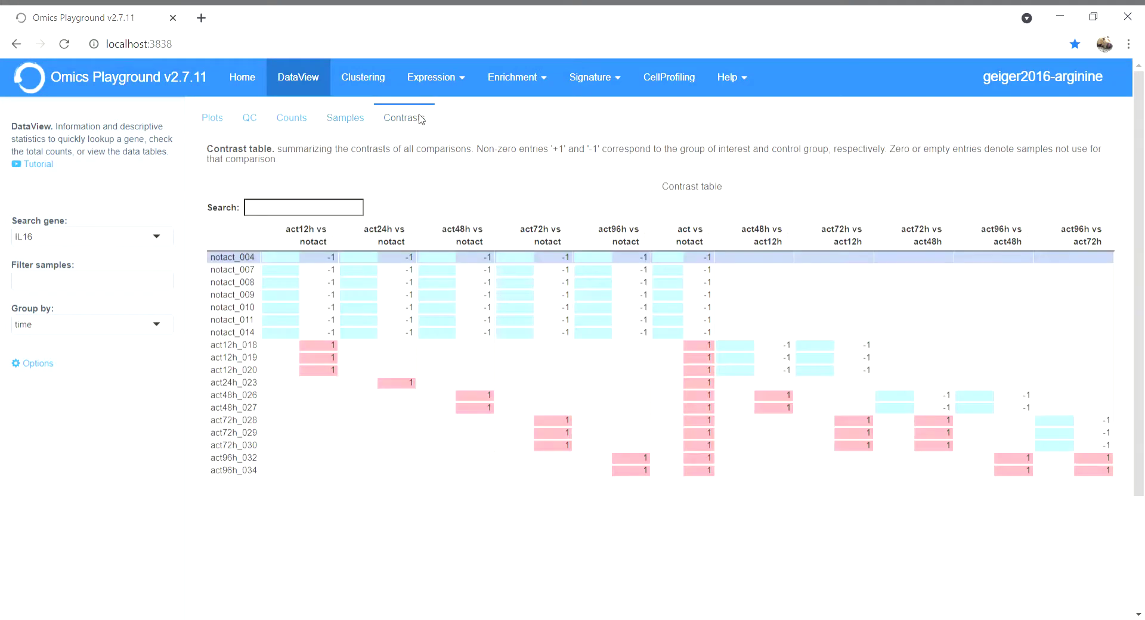